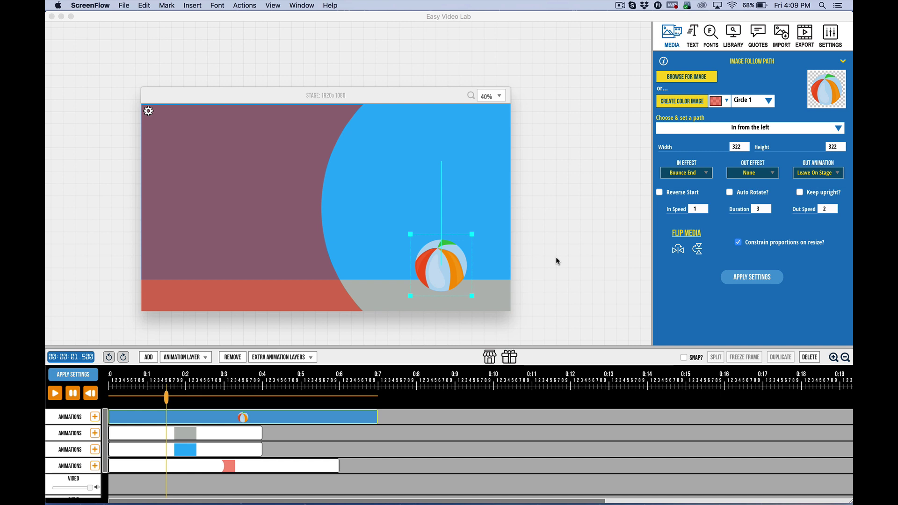
# Step: Reposition the existing beach ball over the blue background on the stage
pyautogui.click(394, 277)
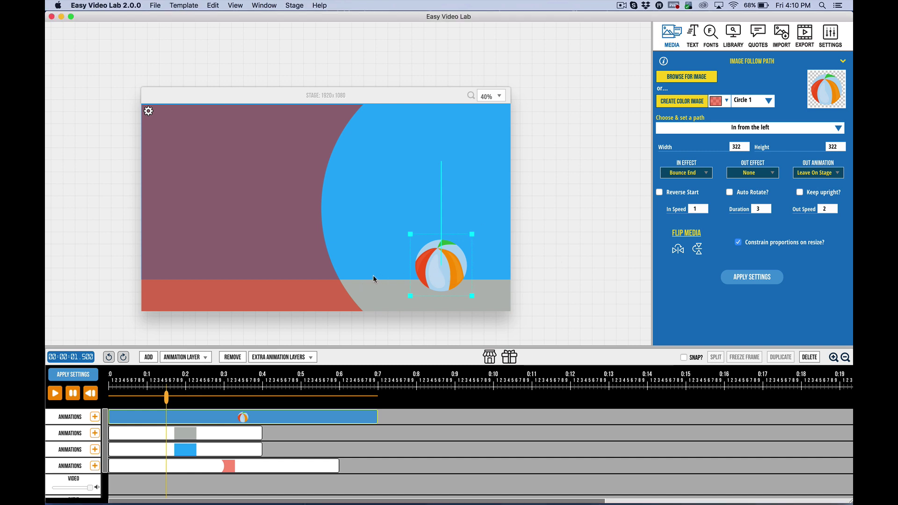
pyautogui.moveTo(431, 281)
pyautogui.mouseDown()
pyautogui.moveTo(393, 258)
pyautogui.moveTo(387, 279)
pyautogui.moveTo(439, 277)
pyautogui.mouseUp()
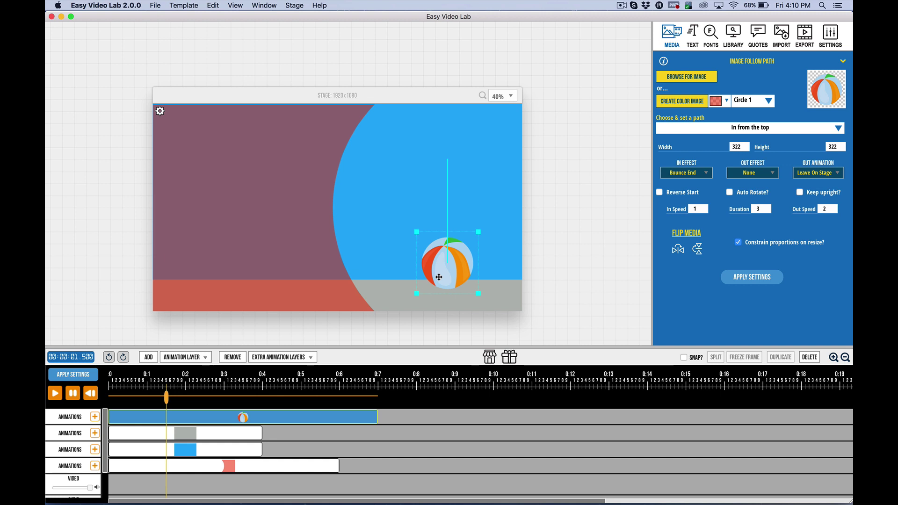
pyautogui.moveTo(447, 284)
pyautogui.mouseDown()
pyautogui.moveTo(420, 289)
pyautogui.moveTo(431, 289)
pyautogui.mouseUp()
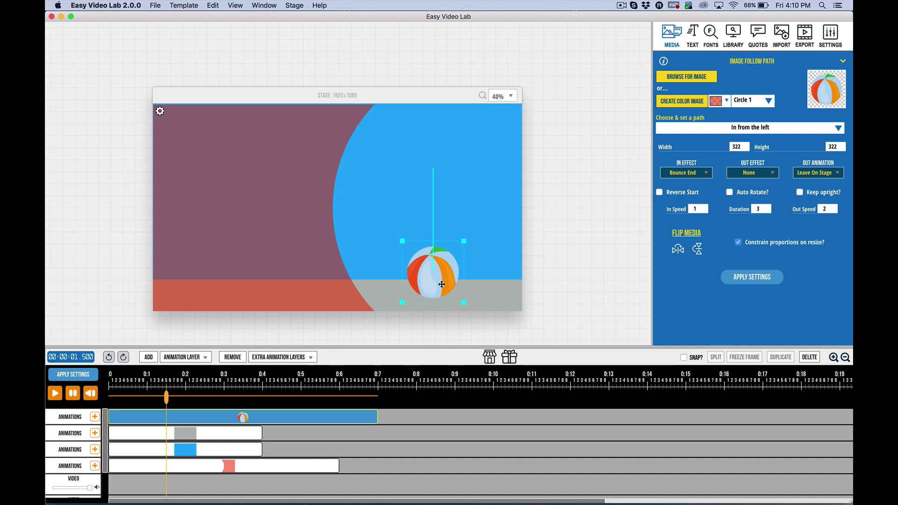
pyautogui.moveTo(442, 284); pyautogui.dragTo(468, 217)
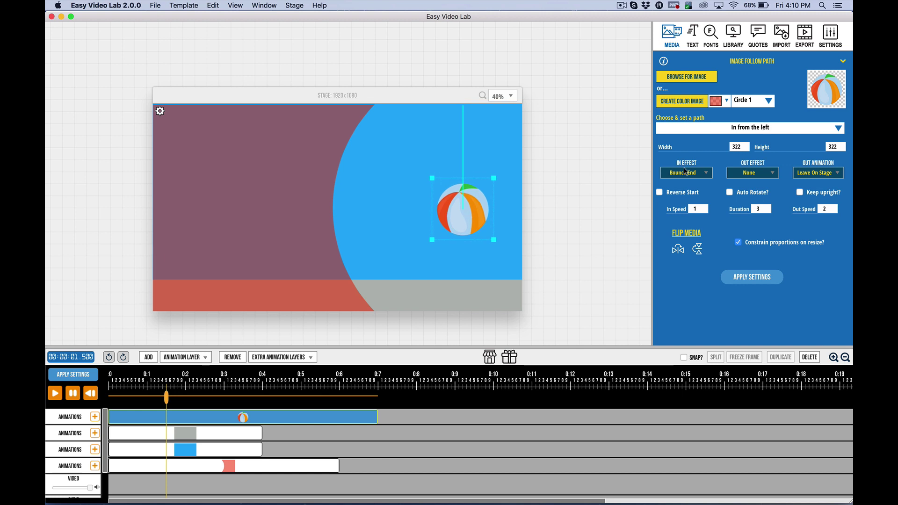
# Step: Reload the beach ball SVG from the Kids And Toys folder into the existing follow-path animation
pyautogui.click(684, 81)
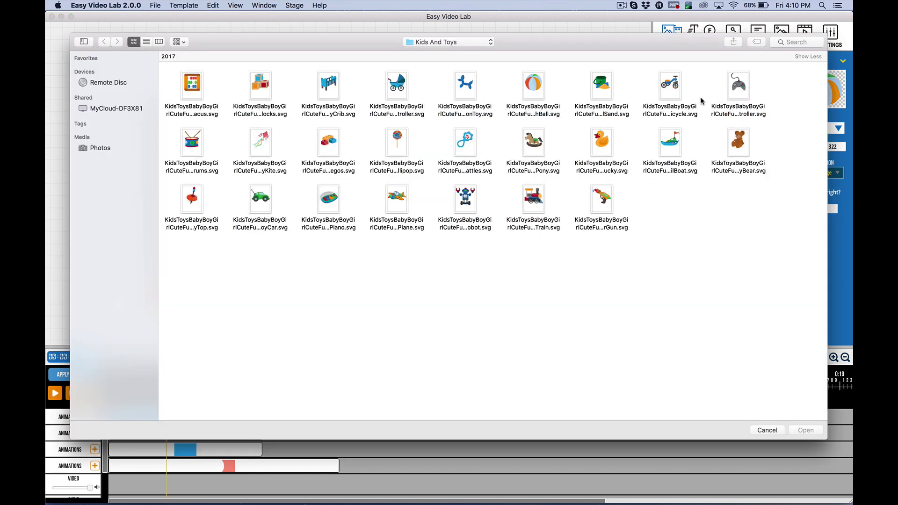
pyautogui.click(535, 91)
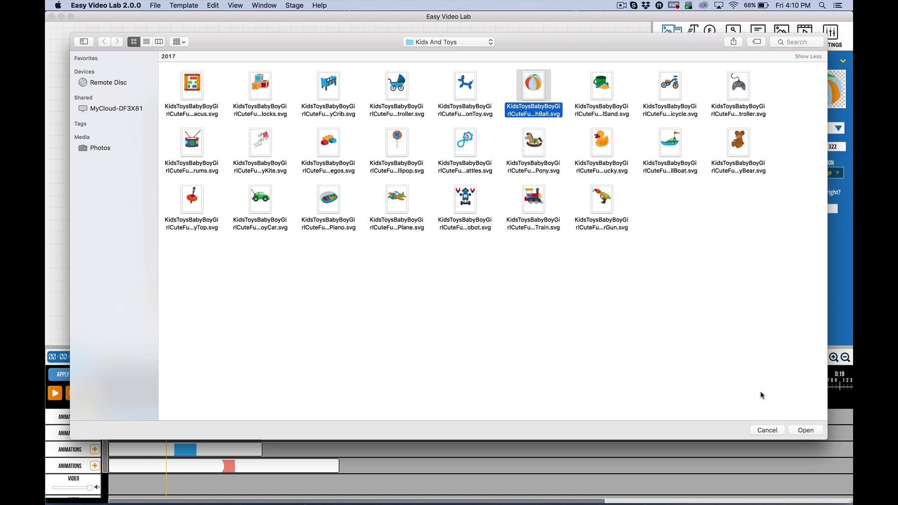
pyautogui.click(804, 431)
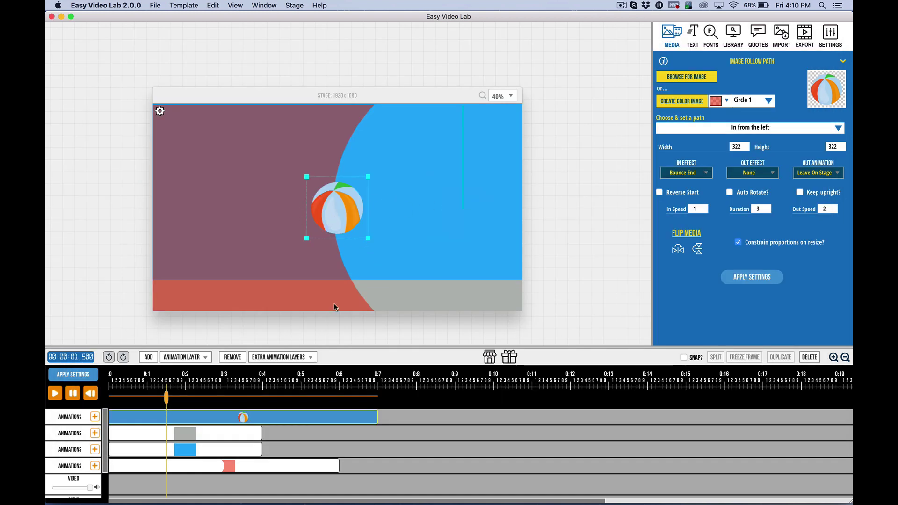
# Step: Delete the existing beach ball clip from the uppermost animation track
pyautogui.click(299, 412)
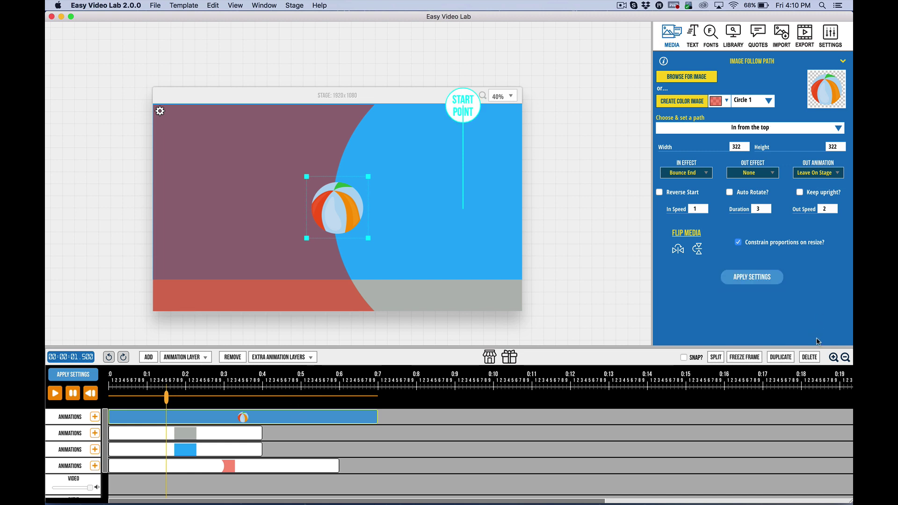
pyautogui.click(810, 357)
pyautogui.click(530, 180)
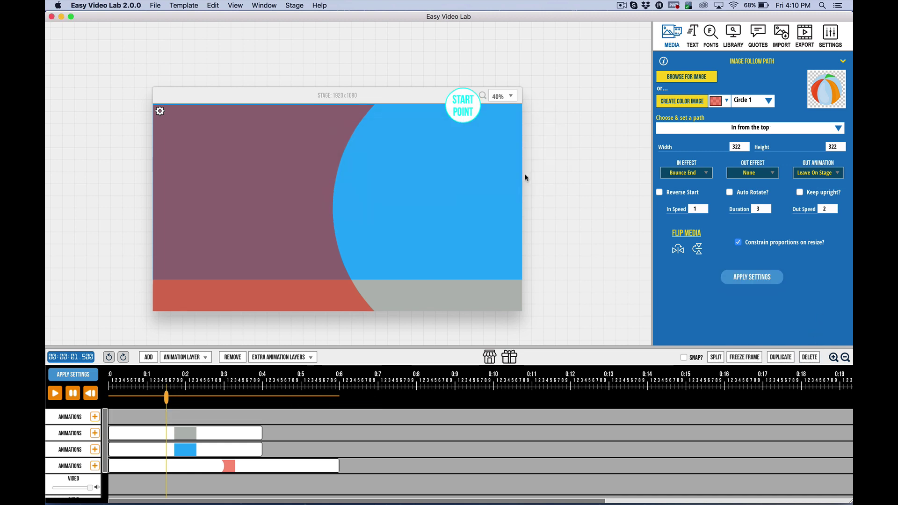
# Step: Add an Image Follow Path animation at the start of the empty uppermost track, using the beach ball SVG from Kids And Toys
pyautogui.click(90, 393)
pyautogui.click(95, 417)
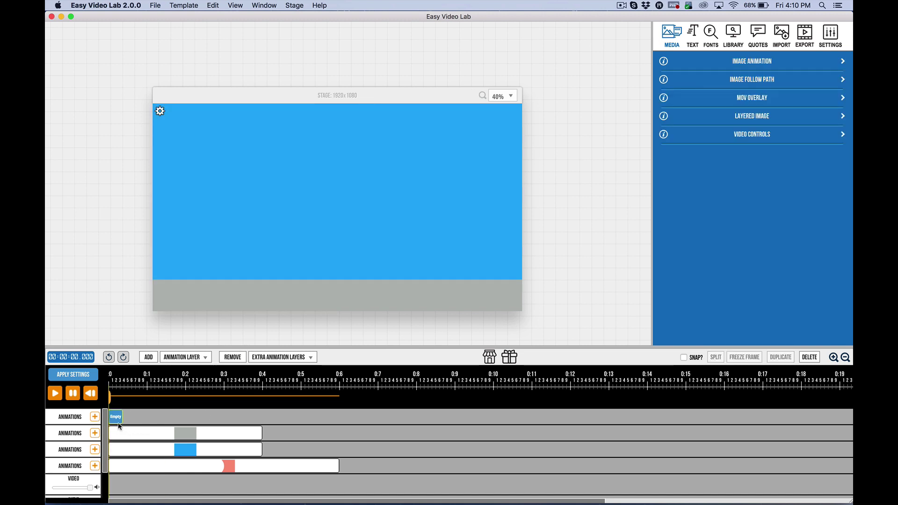
pyautogui.click(743, 81)
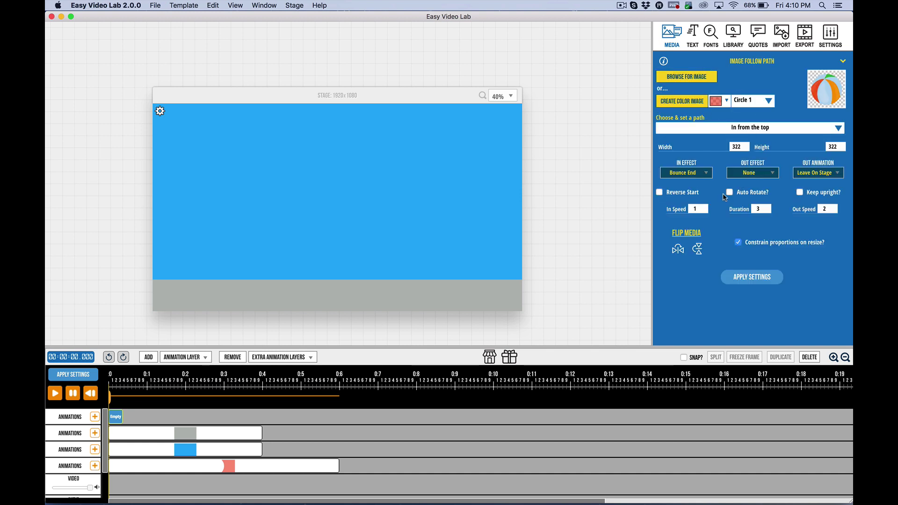
pyautogui.click(684, 76)
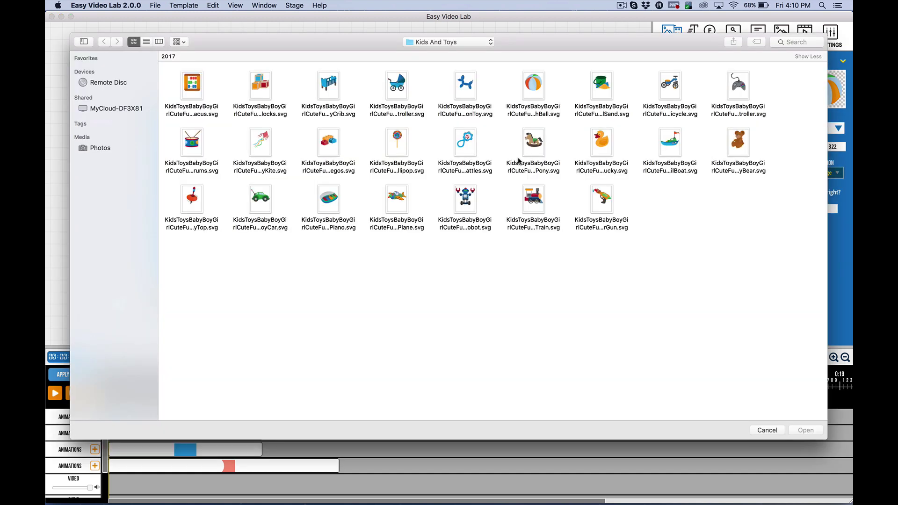
pyautogui.click(534, 98)
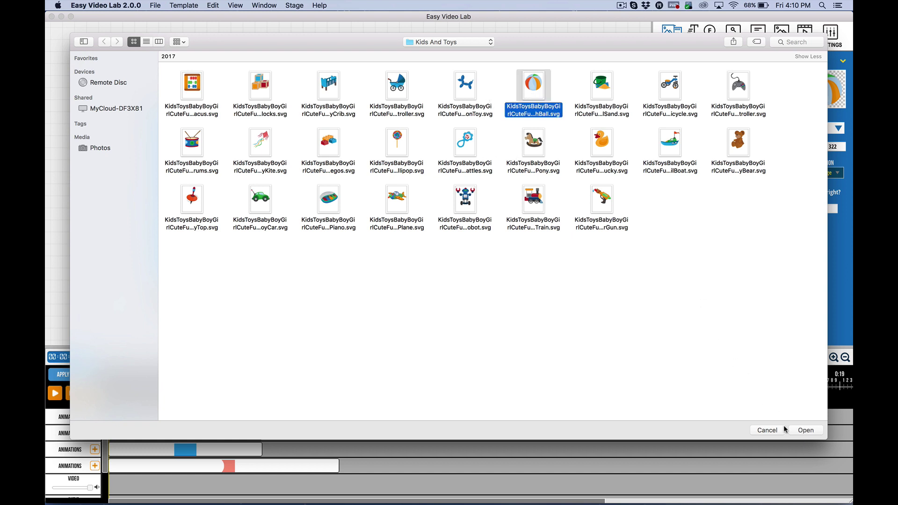
pyautogui.click(799, 431)
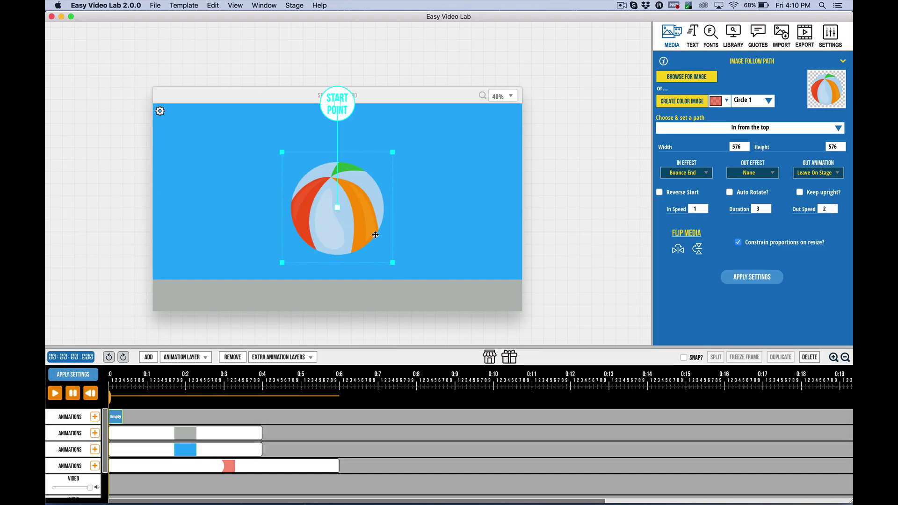
# Step: Resize the beach ball to about 305 by 305 and place it on the grey floor near the stage's right side
pyautogui.moveTo(354, 233); pyautogui.dragTo(469, 232)
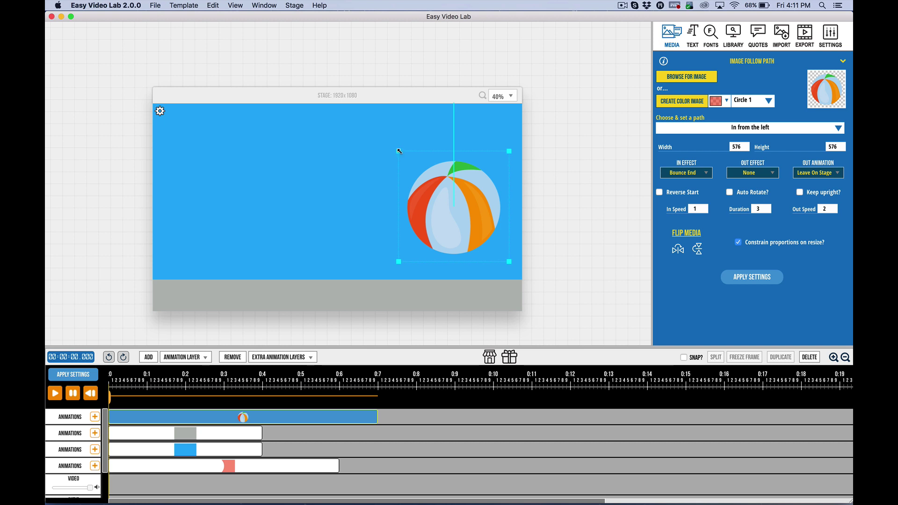
pyautogui.moveTo(399, 151); pyautogui.dragTo(423, 175)
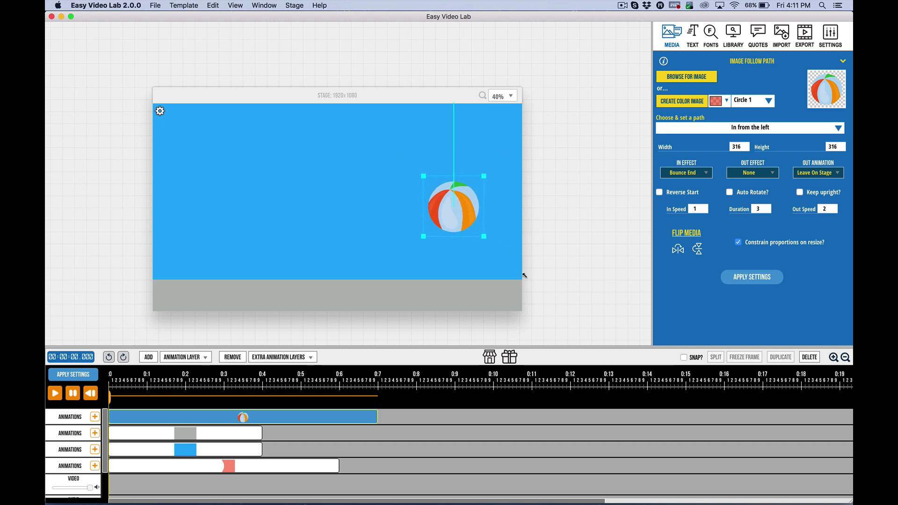
pyautogui.moveTo(524, 276); pyautogui.dragTo(531, 282)
pyautogui.moveTo(453, 214); pyautogui.dragTo(461, 279)
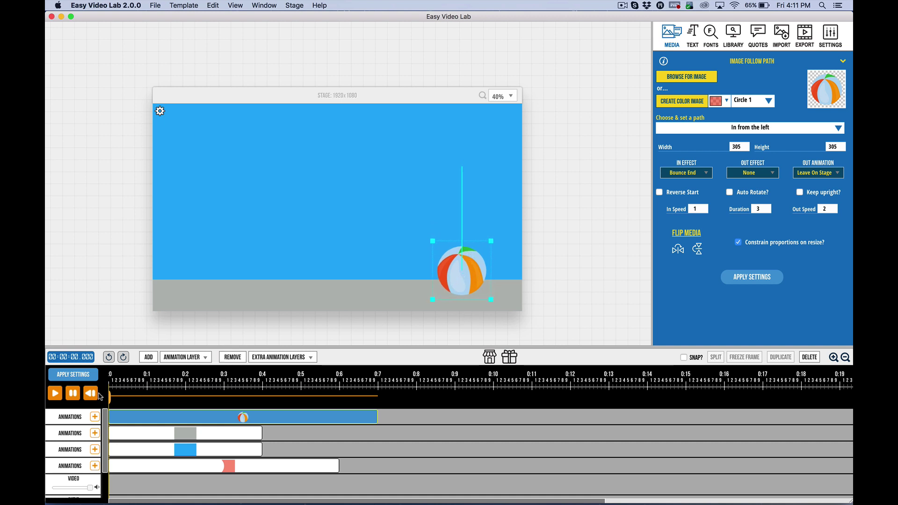
# Step: Preview the ball's bounce animation and return the playhead to the start of the timeline
pyautogui.click(55, 395)
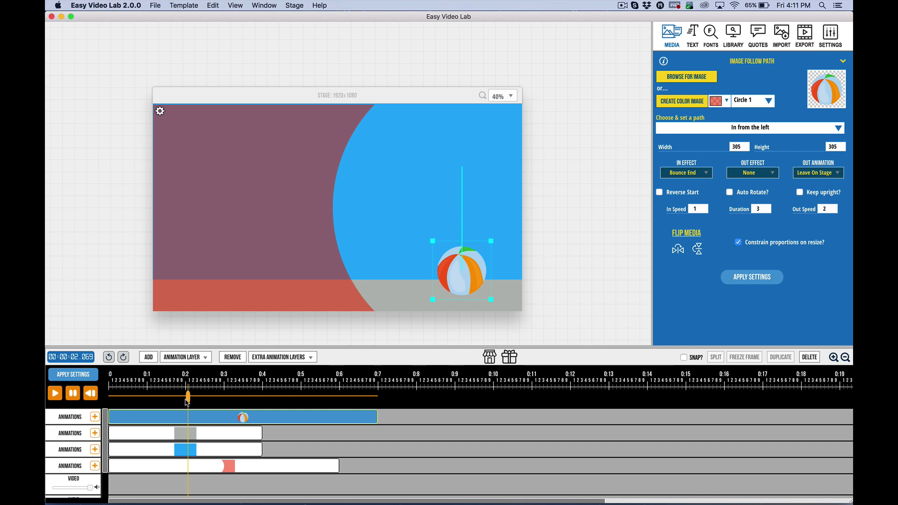
pyautogui.moveTo(188, 400); pyautogui.dragTo(107, 400)
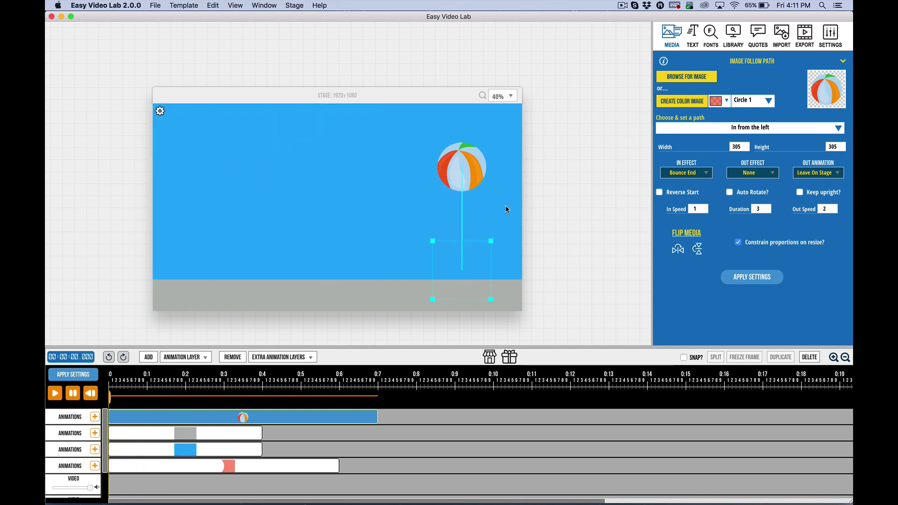
# Step: Move the start point of the ball's path above the stage so the ball begins completely out of frame
pyautogui.click(463, 205)
pyautogui.moveTo(464, 170); pyautogui.dragTo(447, 4)
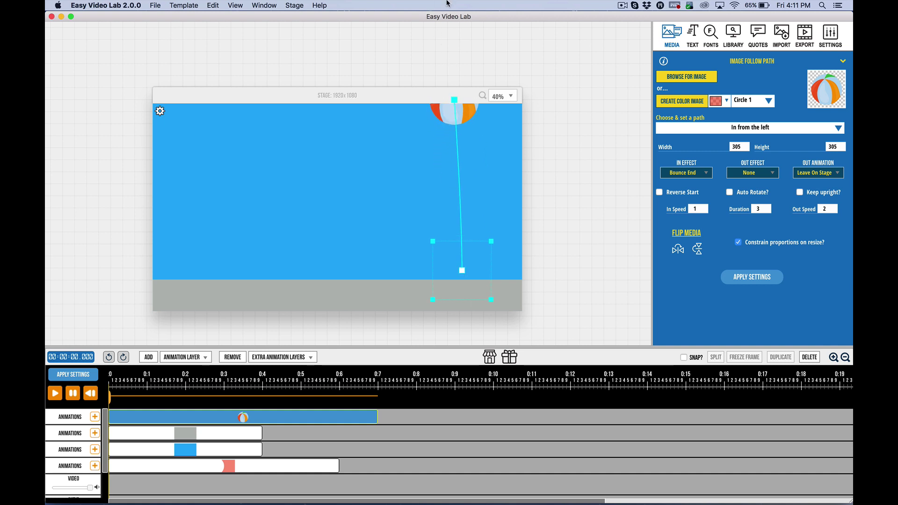
pyautogui.moveTo(430, 96); pyautogui.dragTo(427, 181)
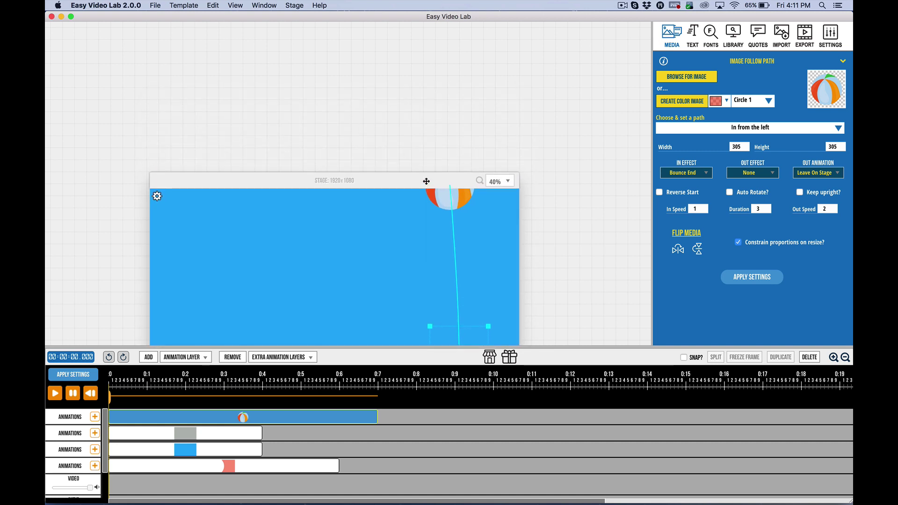
pyautogui.click(453, 228)
pyautogui.click(501, 181)
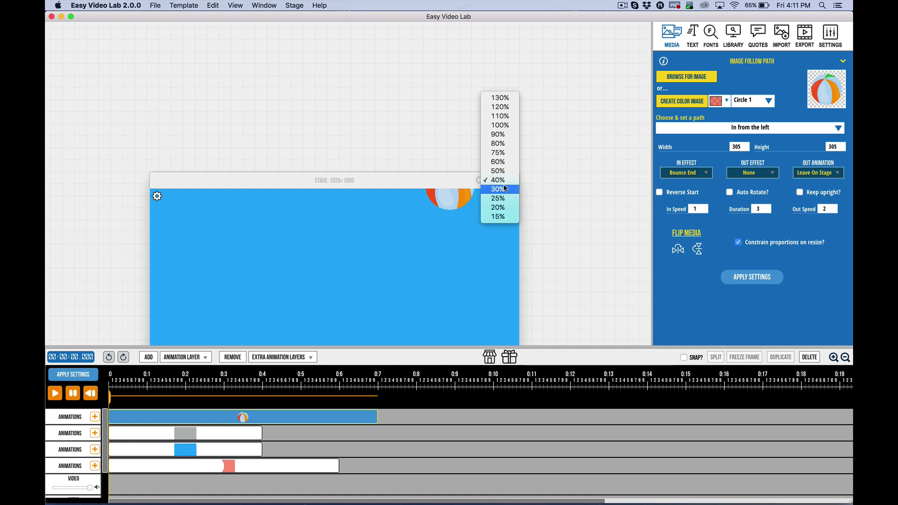
pyautogui.click(503, 187)
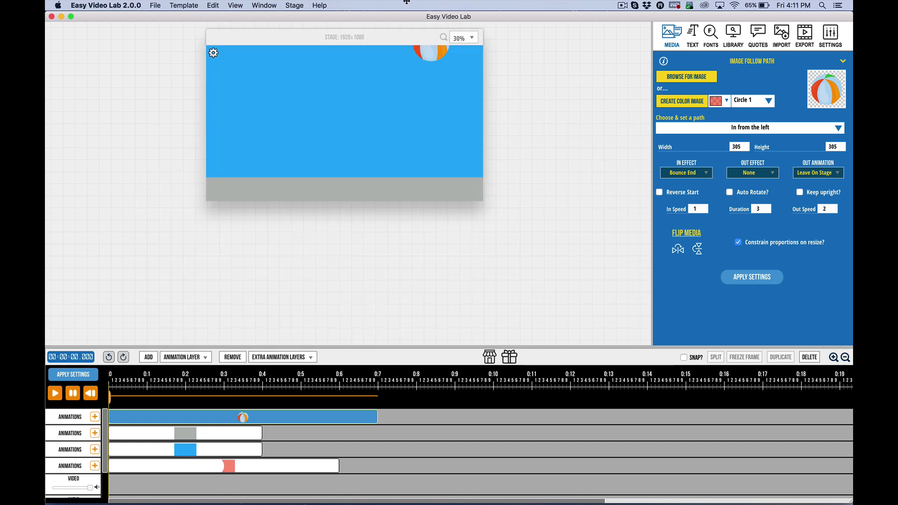
pyautogui.moveTo(399, 38); pyautogui.dragTo(398, 137)
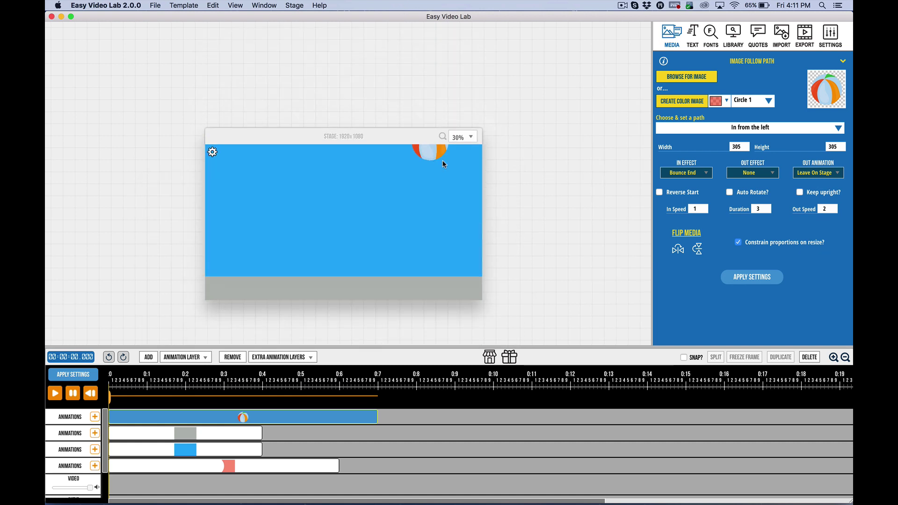
pyautogui.click(293, 417)
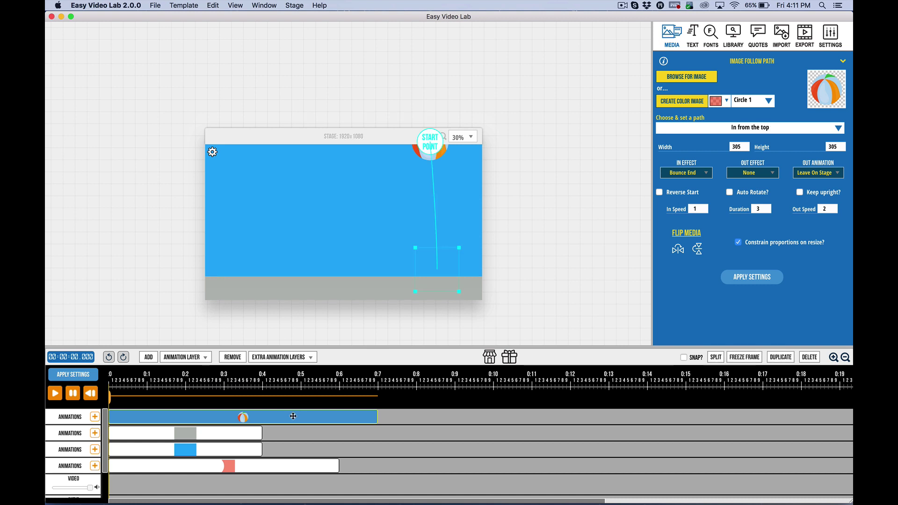
pyautogui.click(434, 190)
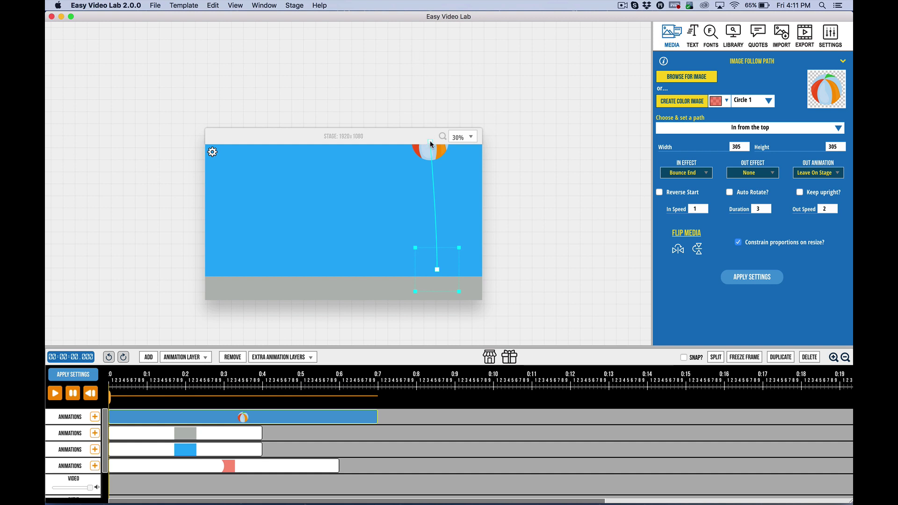
pyautogui.moveTo(431, 142); pyautogui.dragTo(419, 86)
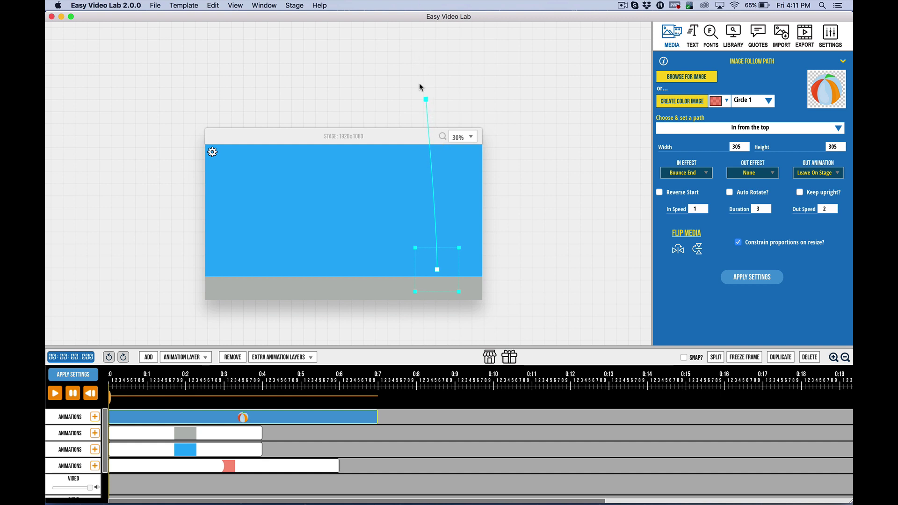
# Step: Set the stage zoom to 40%, bring the off-screen stage back with Find Stage, and centre it in the workspace
pyautogui.click(464, 136)
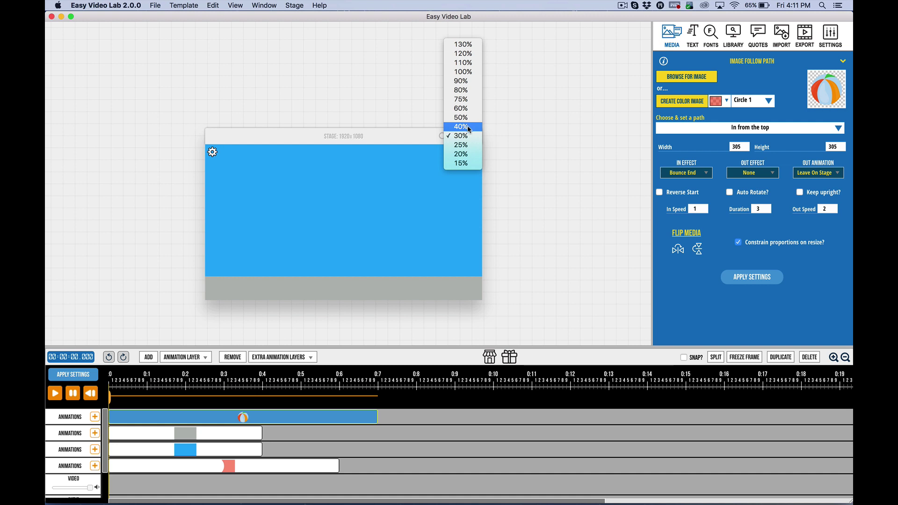
pyautogui.click(468, 128)
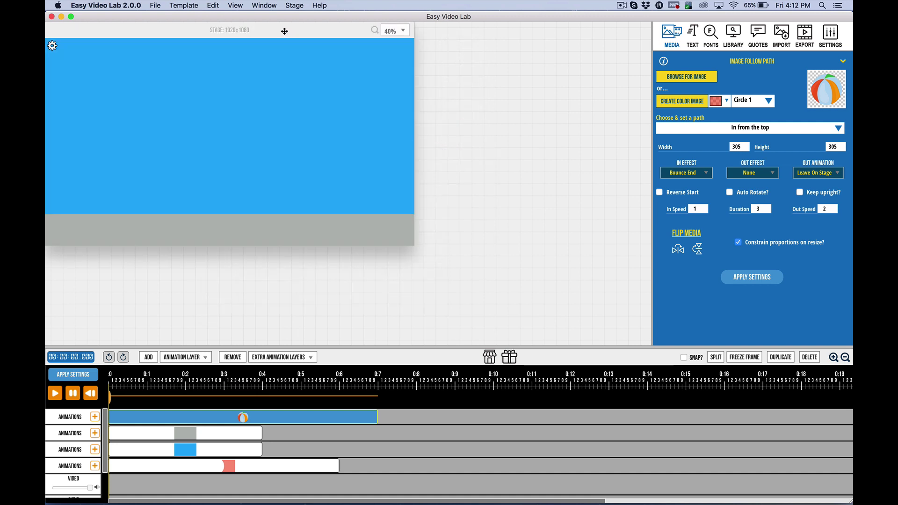
pyautogui.moveTo(284, 31); pyautogui.dragTo(473, 374)
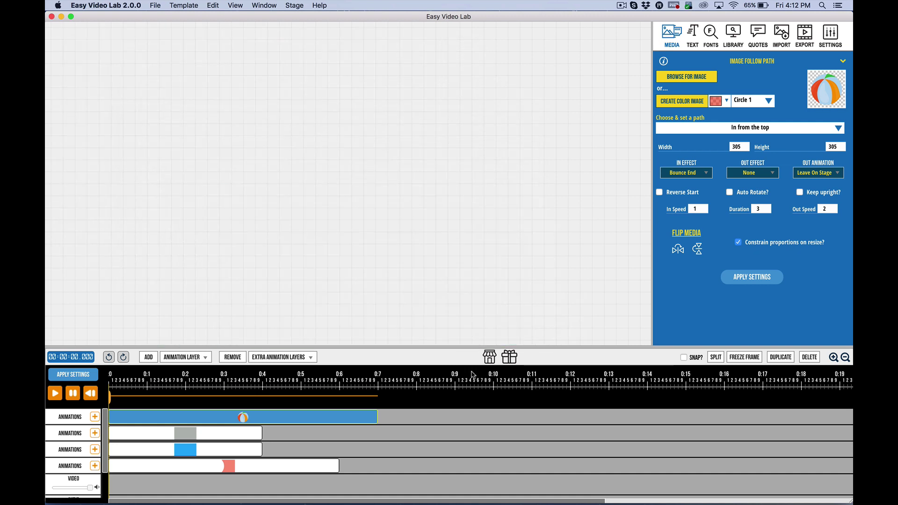
pyautogui.click(295, 5)
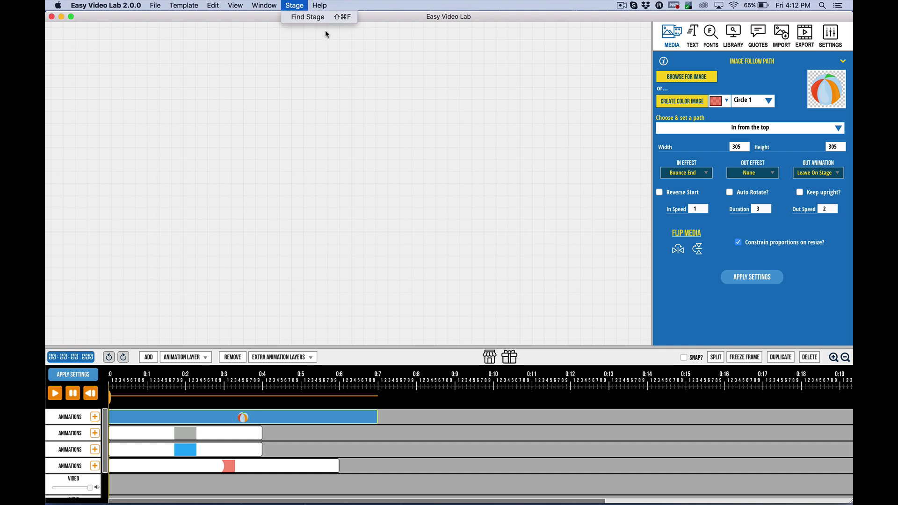
pyautogui.click(313, 17)
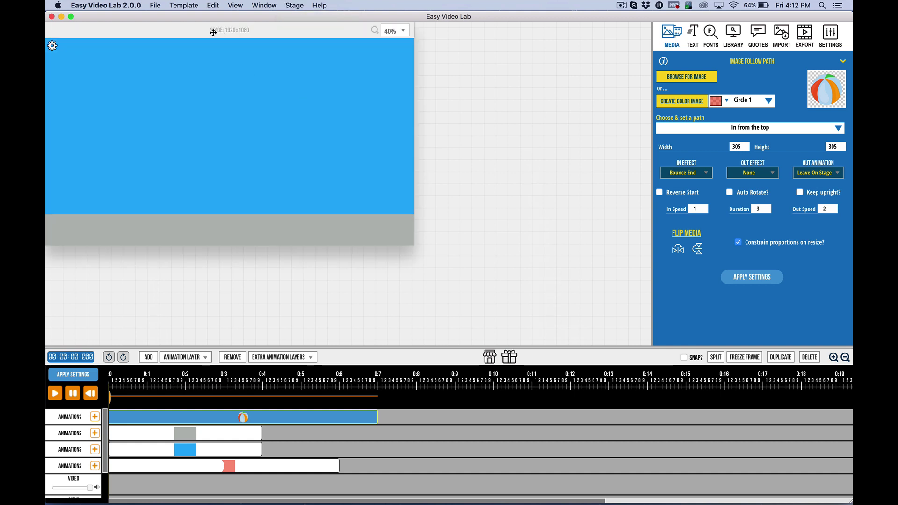
pyautogui.moveTo(213, 31); pyautogui.dragTo(325, 93)
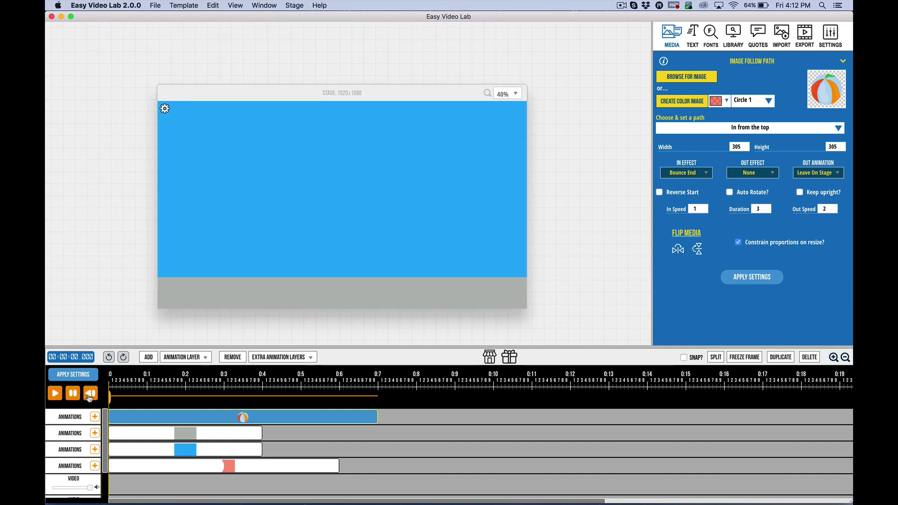
# Step: Preview the ball dropping in from above the stage and select the ball's clip to show its path
pyautogui.click(55, 397)
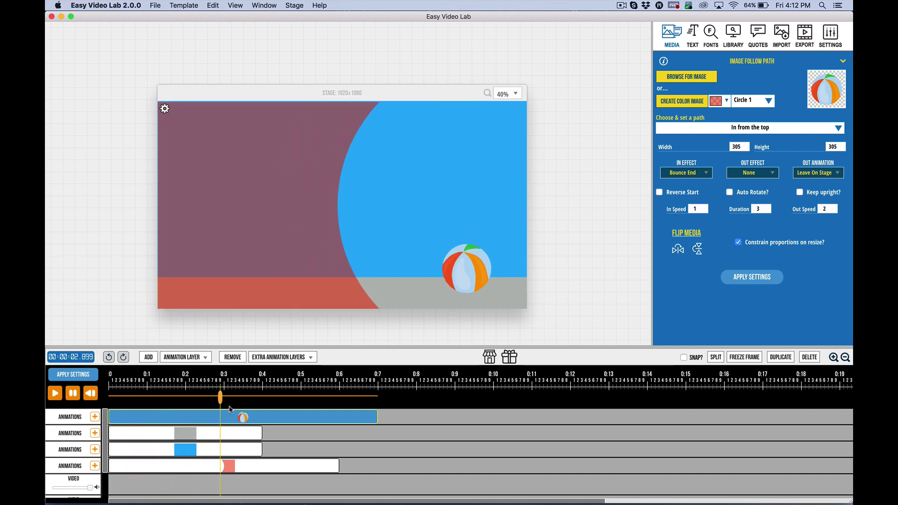
pyautogui.click(196, 422)
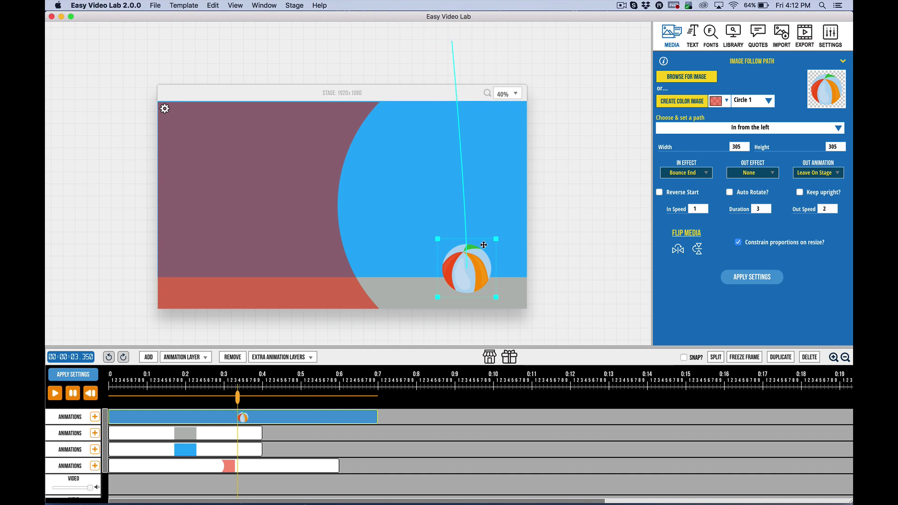
# Step: Bend the lower end of the ball's path into a slight curve to the right and preview the animation from the start
pyautogui.click(465, 224)
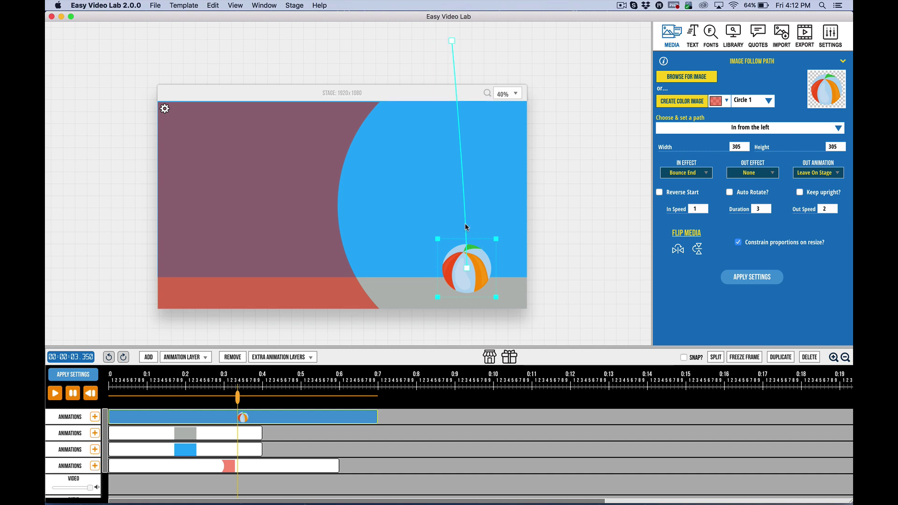
pyautogui.click(466, 267)
pyautogui.moveTo(470, 205); pyautogui.dragTo(501, 209)
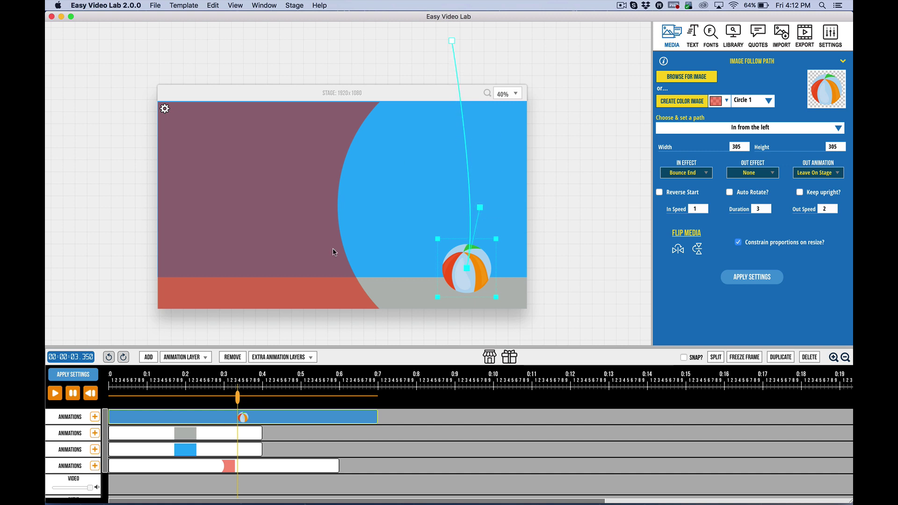
pyautogui.click(92, 396)
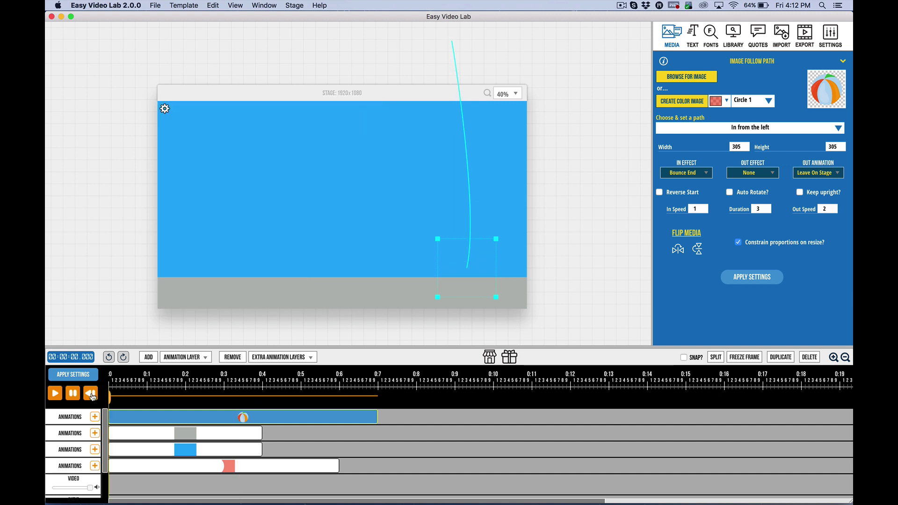
pyautogui.click(56, 396)
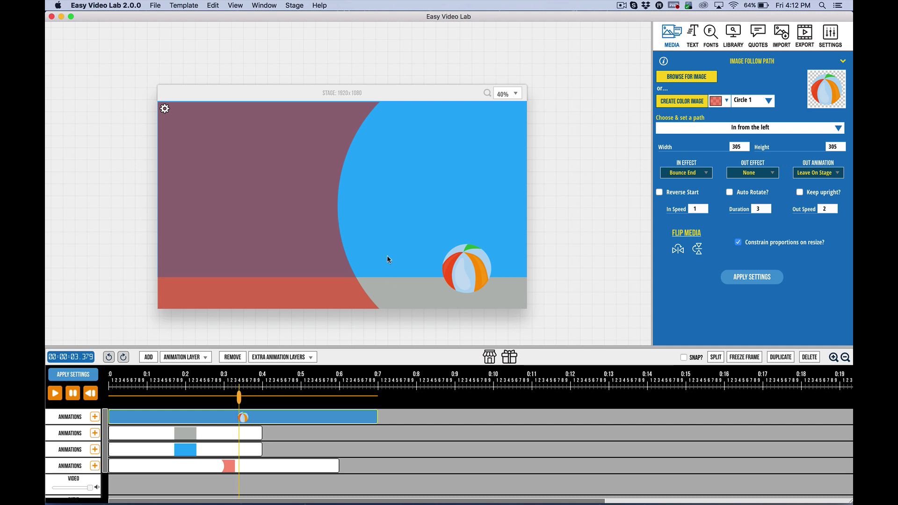
# Step: Review the preset paths available for the ball's follow-path animation, keeping In from the left
pyautogui.click(836, 131)
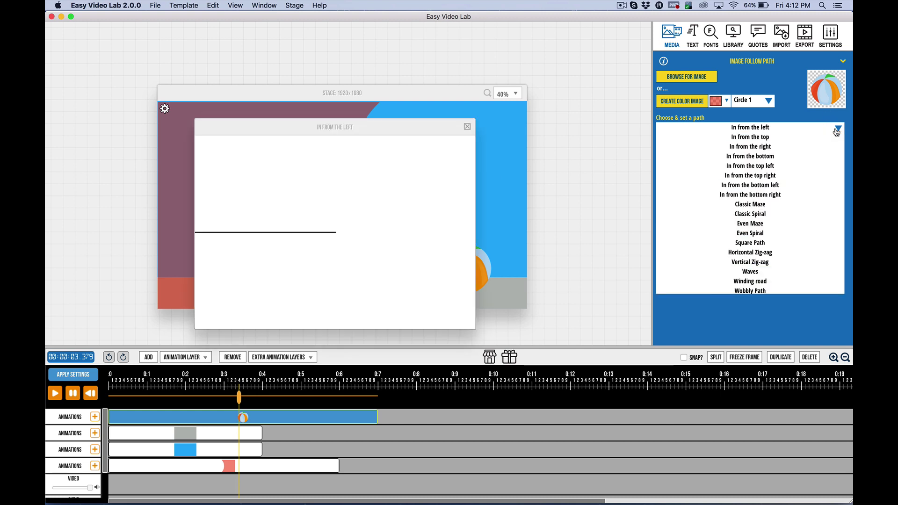
pyautogui.click(468, 128)
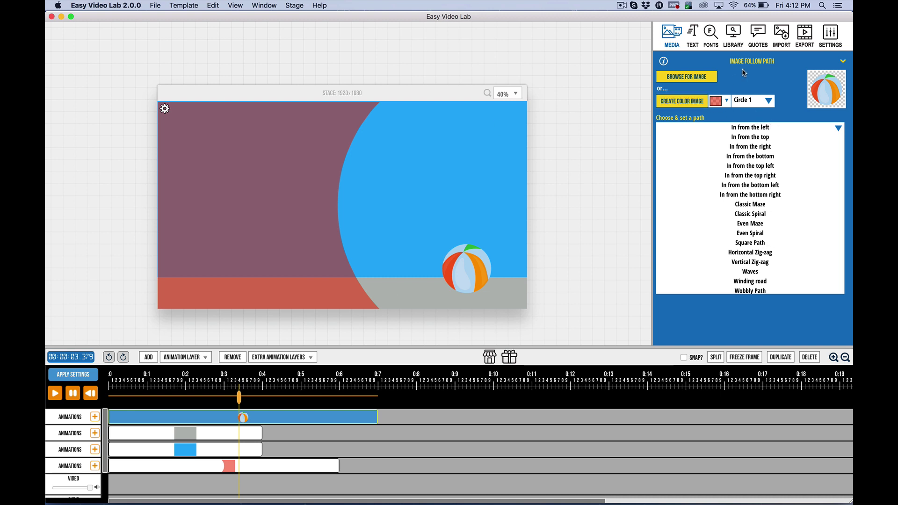
pyautogui.click(839, 129)
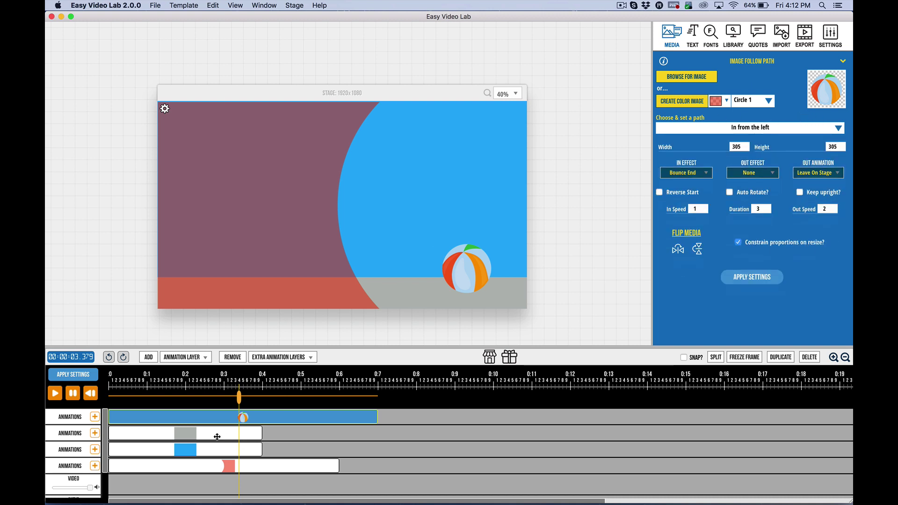
# Step: Select the red circle-shape clip and review the available colour image shapes, such as Box and Burst 2
pyautogui.click(286, 463)
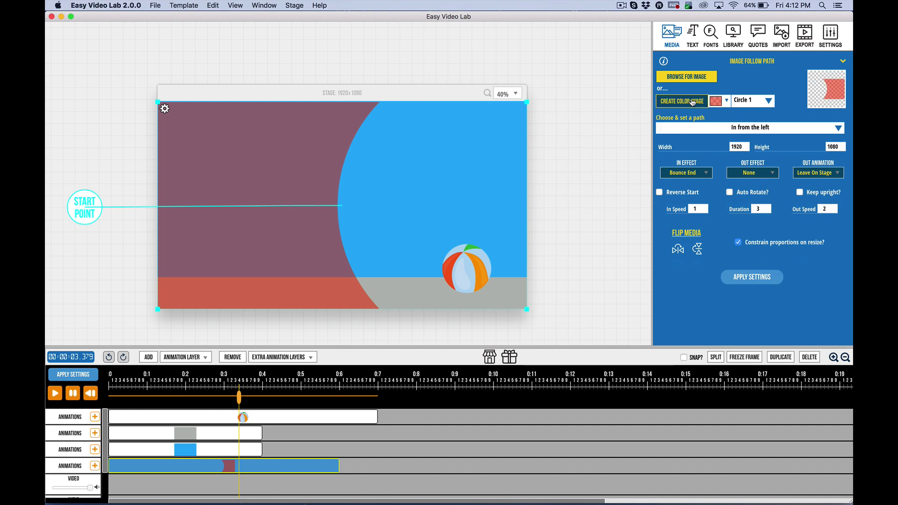
pyautogui.click(769, 102)
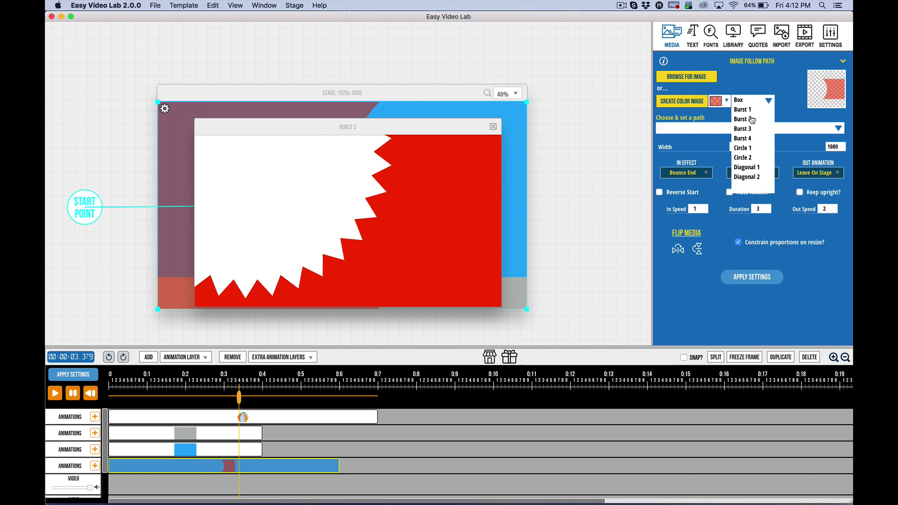
pyautogui.click(770, 102)
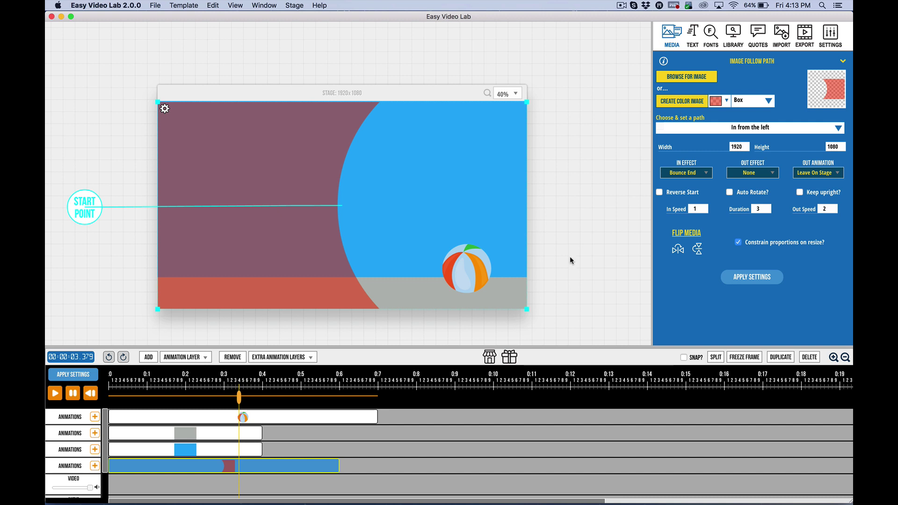
# Step: Inspect the settings of the blue background, grey floor and beach ball clips in turn
pyautogui.click(202, 452)
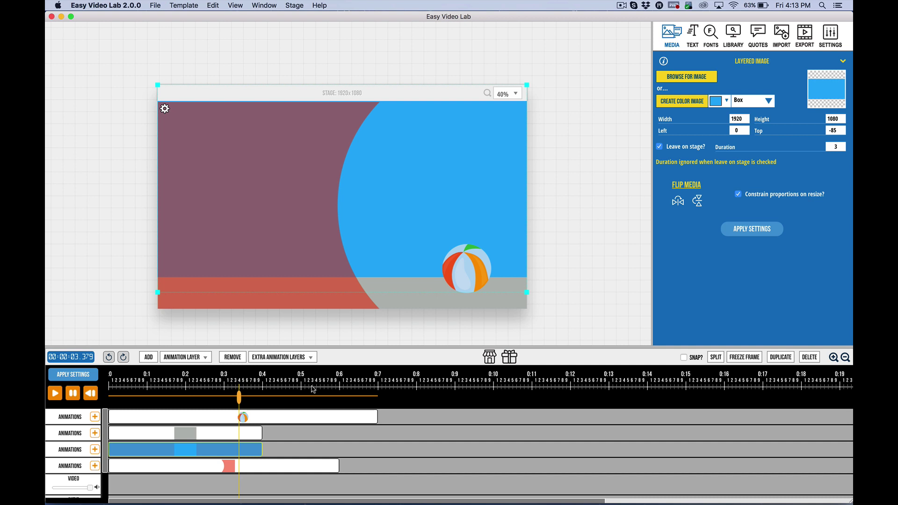
pyautogui.click(214, 434)
pyautogui.click(204, 434)
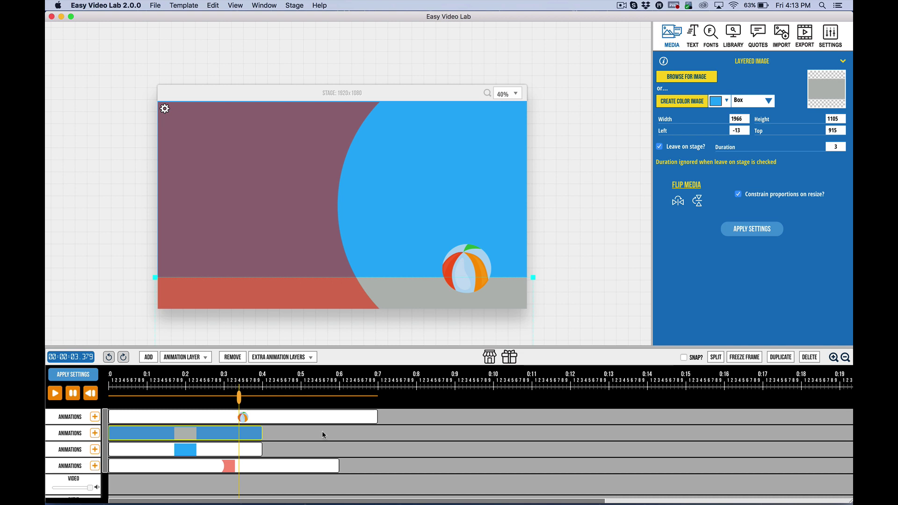
pyautogui.click(185, 417)
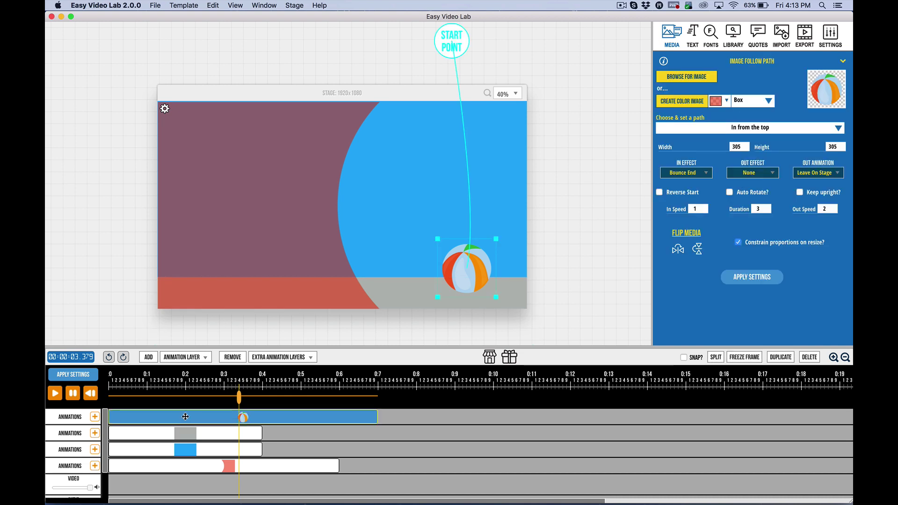